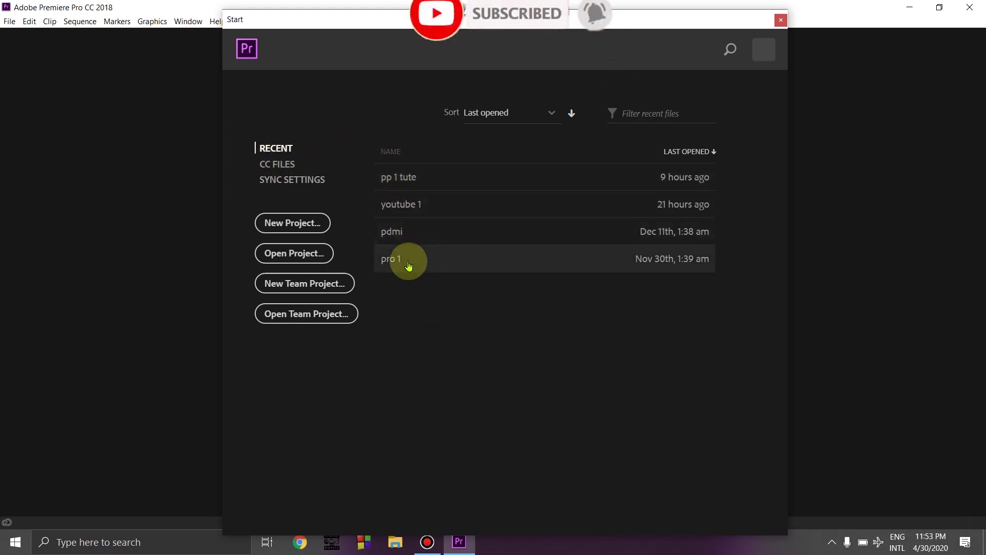
# Look at the CC Files and Recent pages on the Start screen, then choose New Project.
pyautogui.click(283, 165)
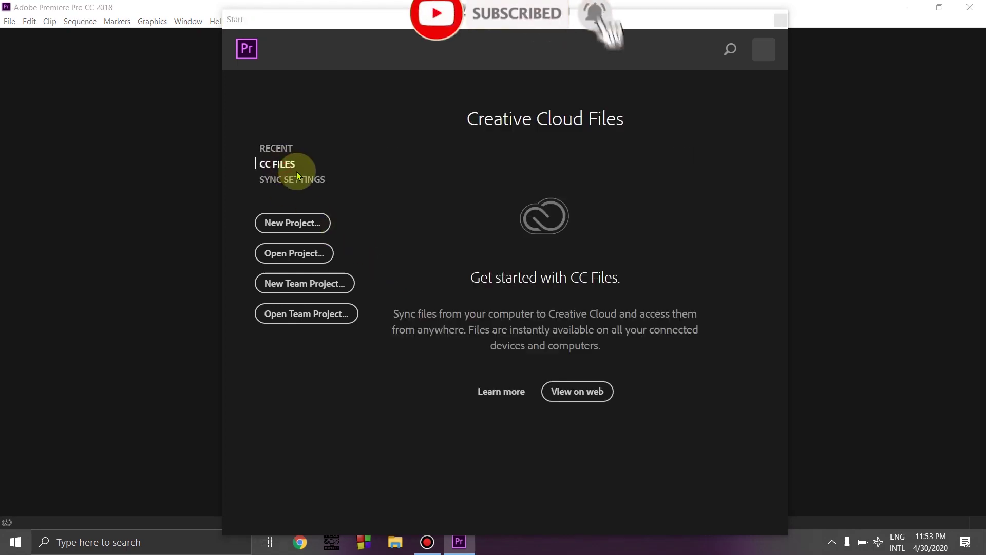
pyautogui.click(282, 149)
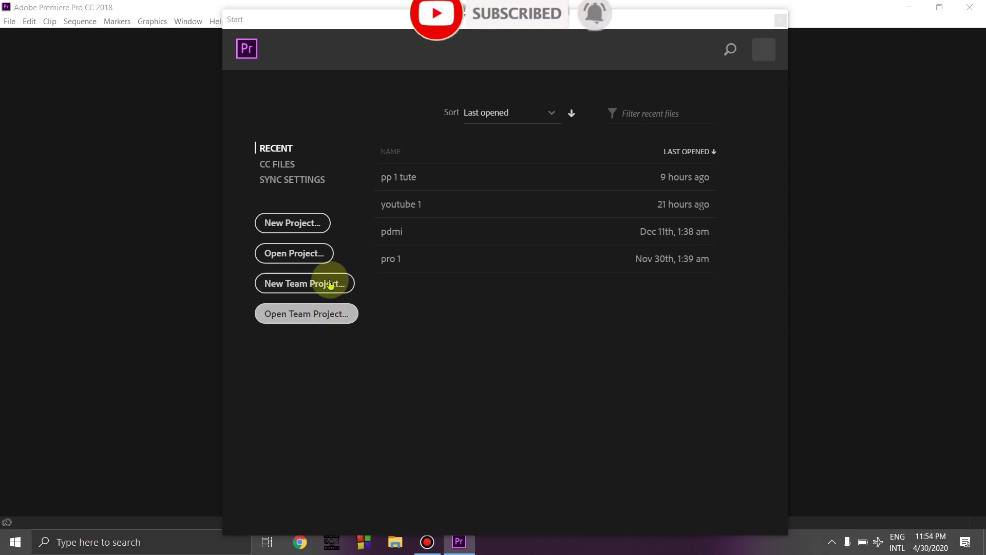
pyautogui.click(303, 223)
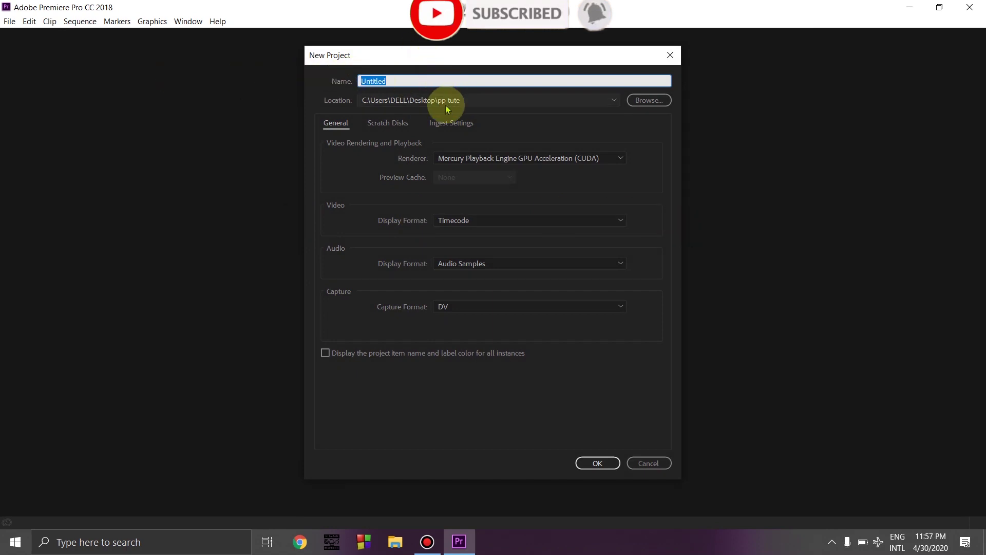
# Name the project 'pp tute1' and save it in the Desktop 'pp tute' folder.
pyautogui.write('p')
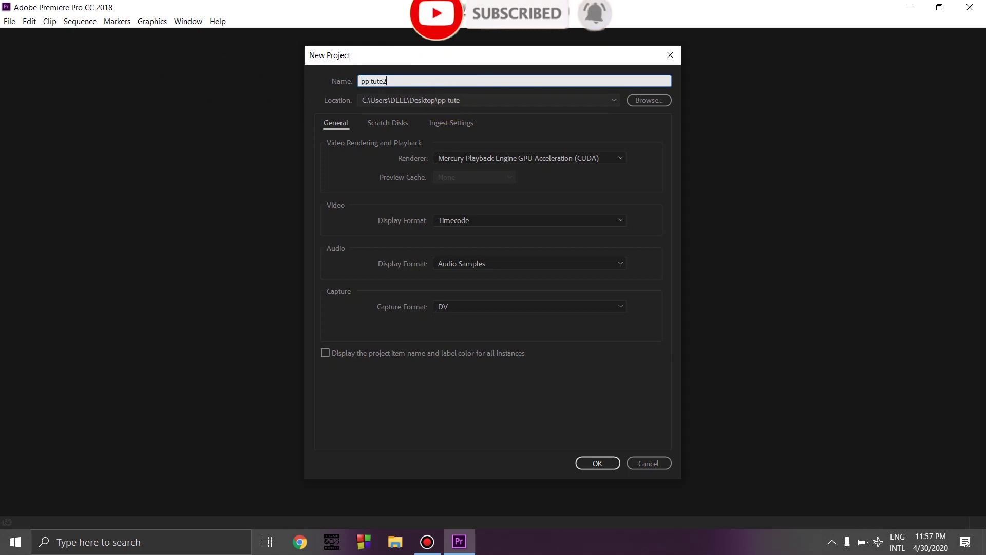
pyautogui.write('p tute1')
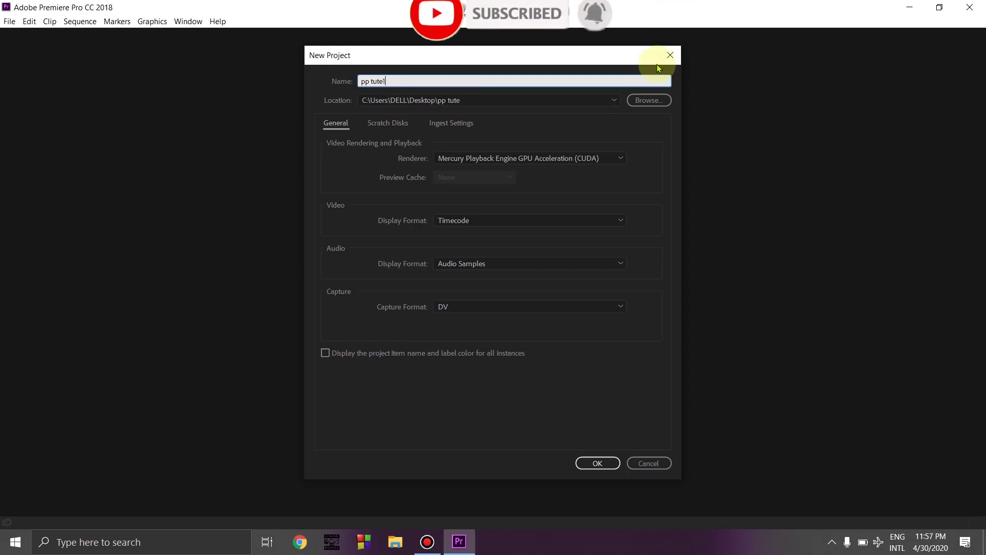
pyautogui.click(647, 99)
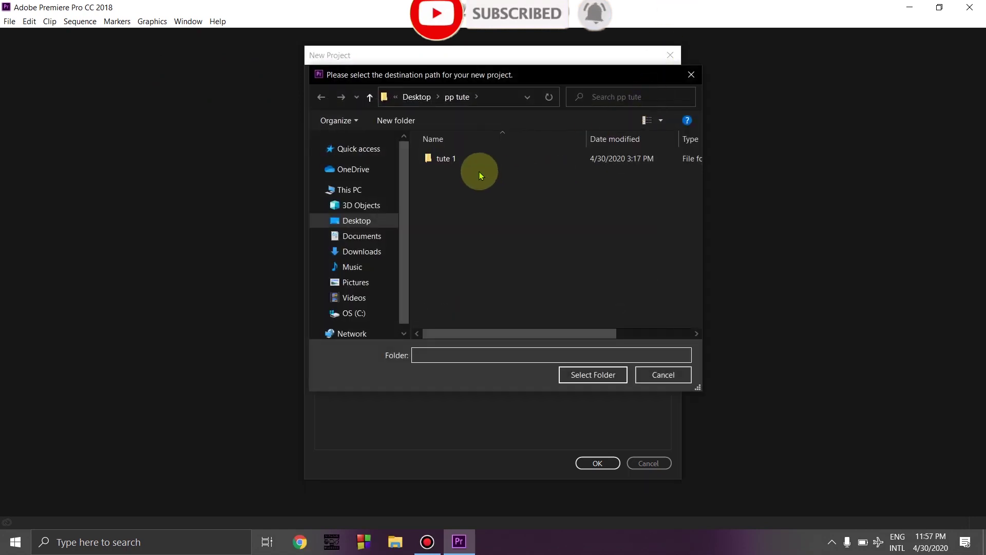
pyautogui.click(388, 220)
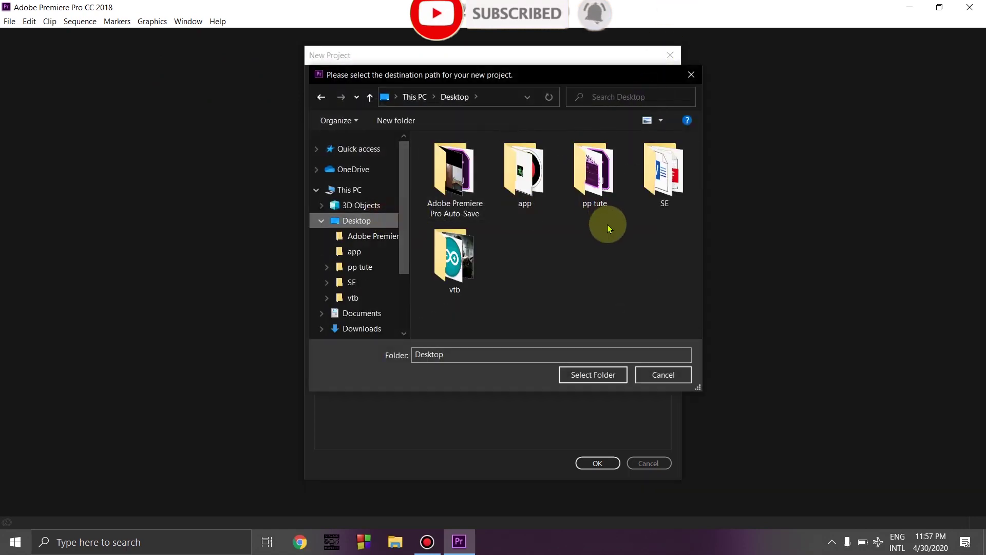
pyautogui.doubleClick(604, 180)
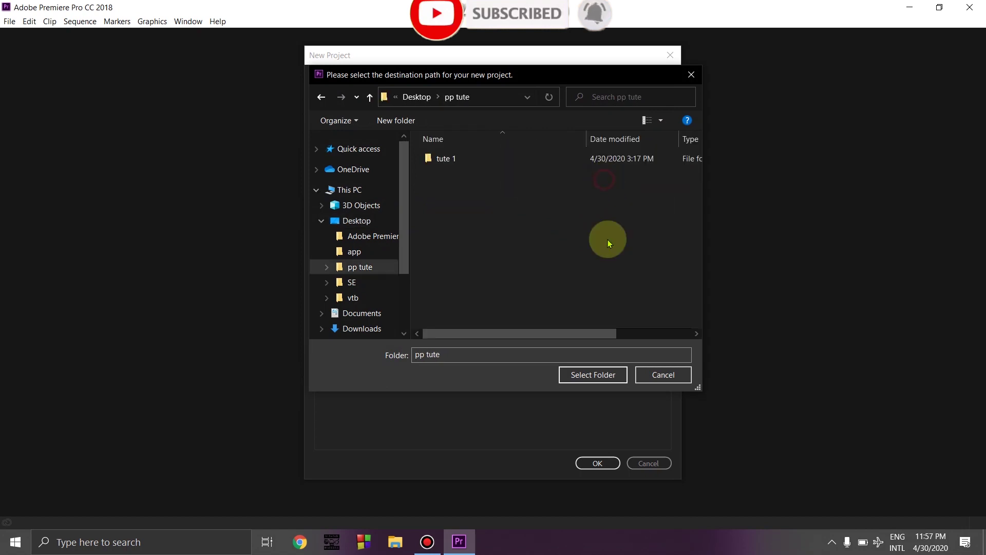
pyautogui.click(592, 374)
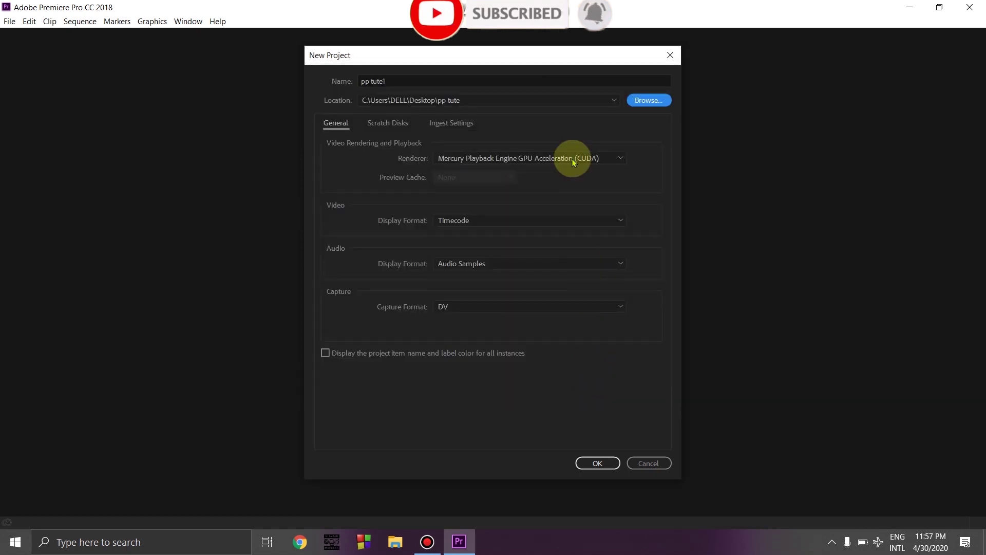
# Review the Ingest and Scratch Disks settings, keep the CUDA GPU renderer, and create the project.
pyautogui.click(455, 125)
pyautogui.click(405, 121)
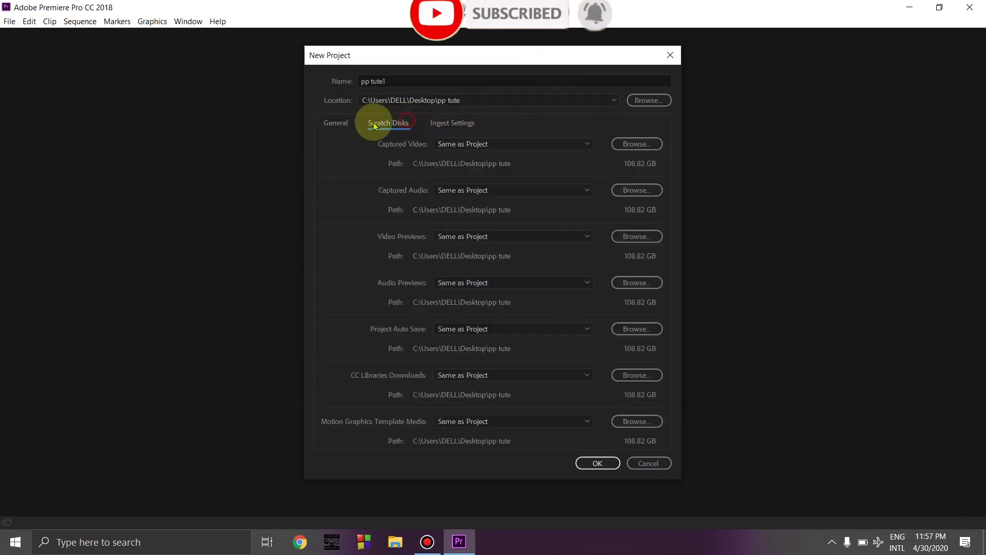
pyautogui.click(333, 125)
pyautogui.click(602, 153)
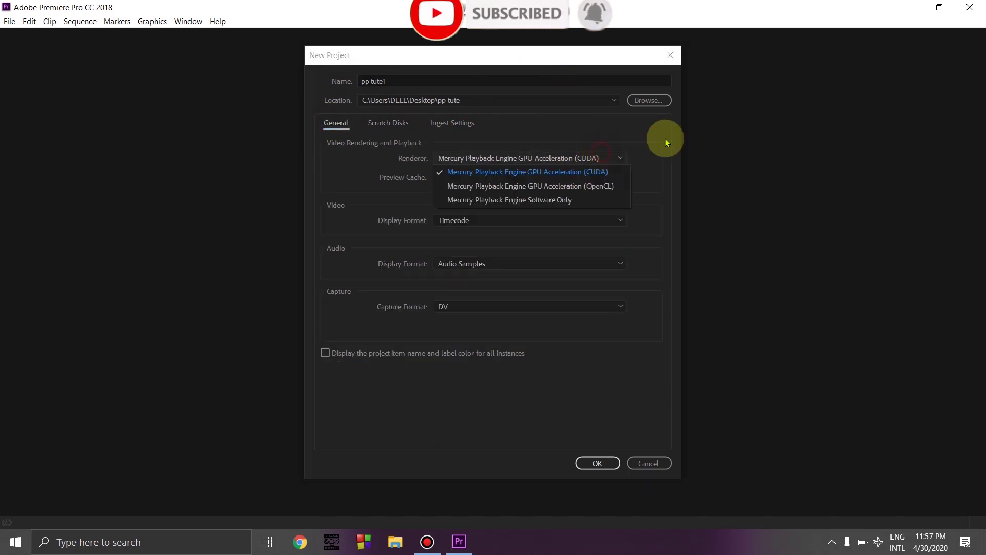
pyautogui.click(622, 154)
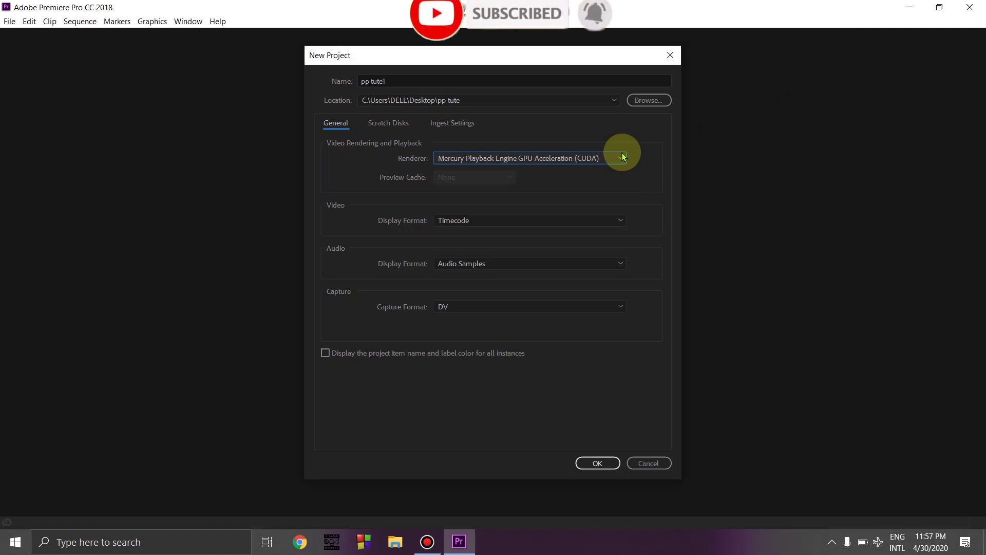
pyautogui.click(592, 463)
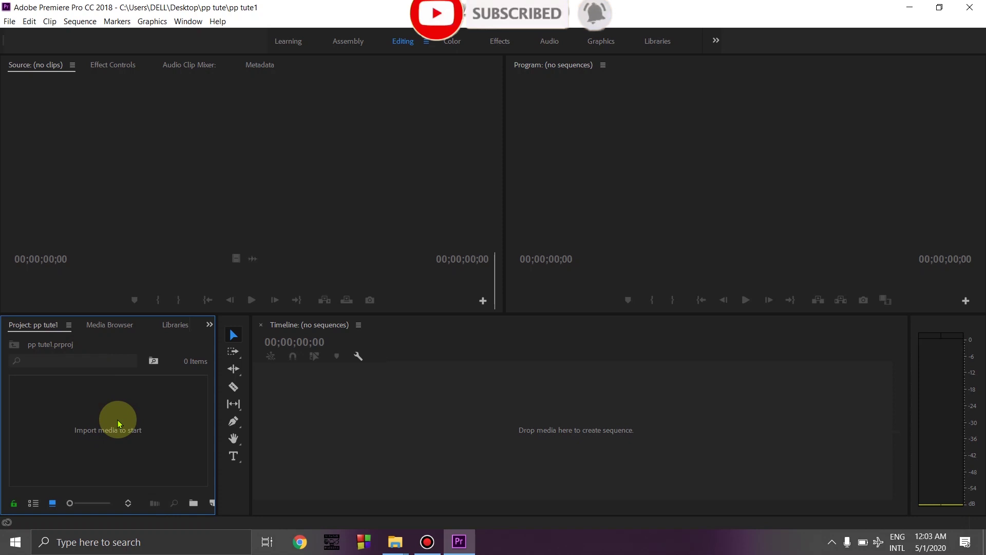
pyautogui.doubleClick(139, 434)
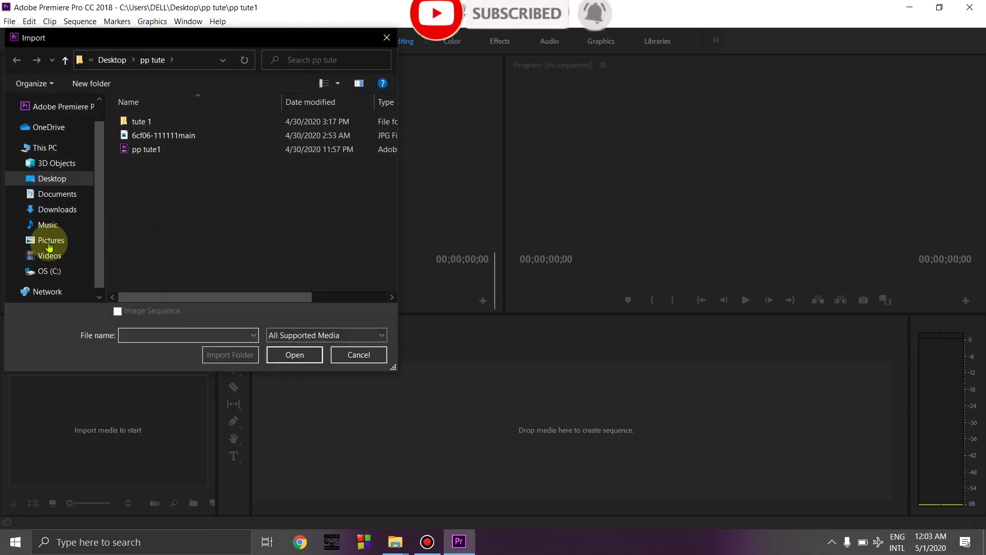
pyautogui.click(50, 176)
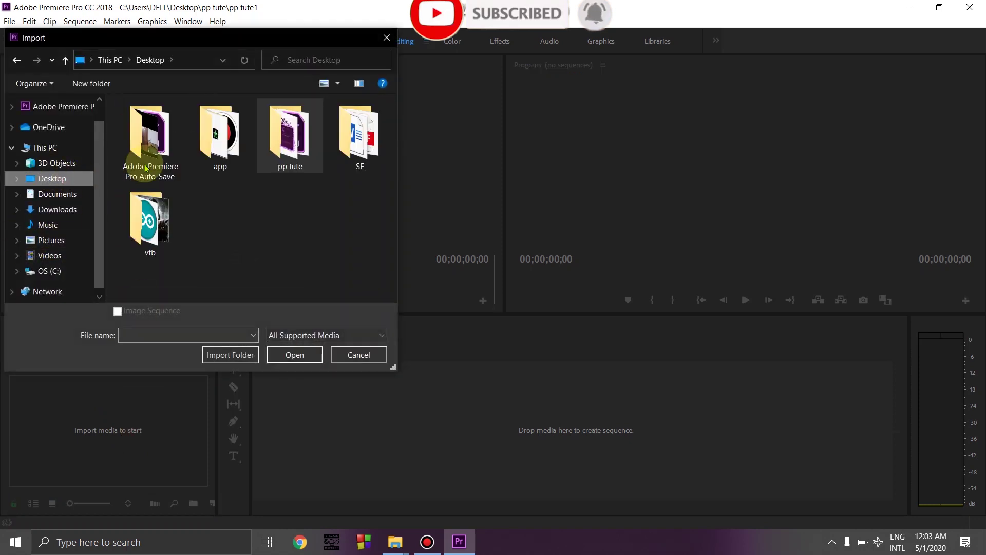
pyautogui.click(284, 153)
pyautogui.doubleClick(284, 154)
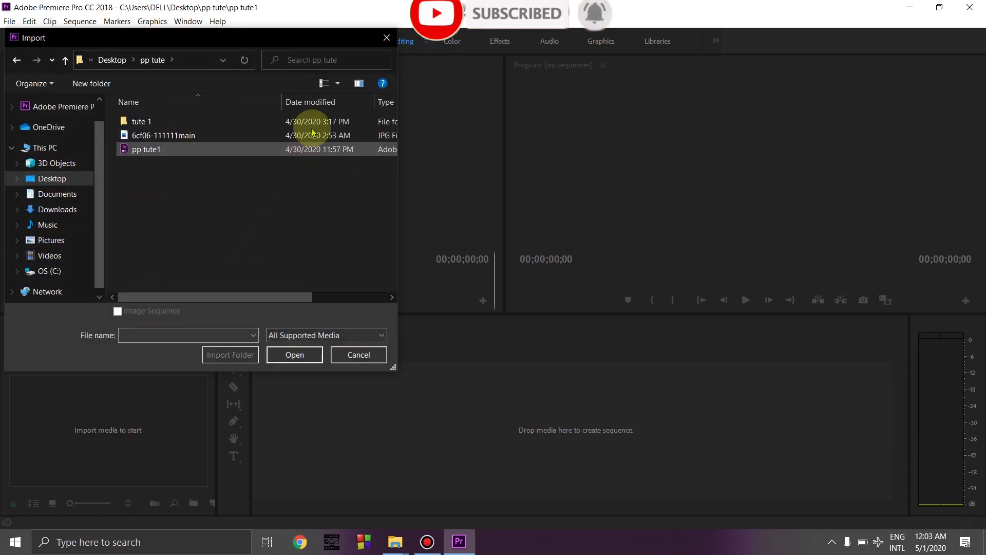
pyautogui.click(387, 37)
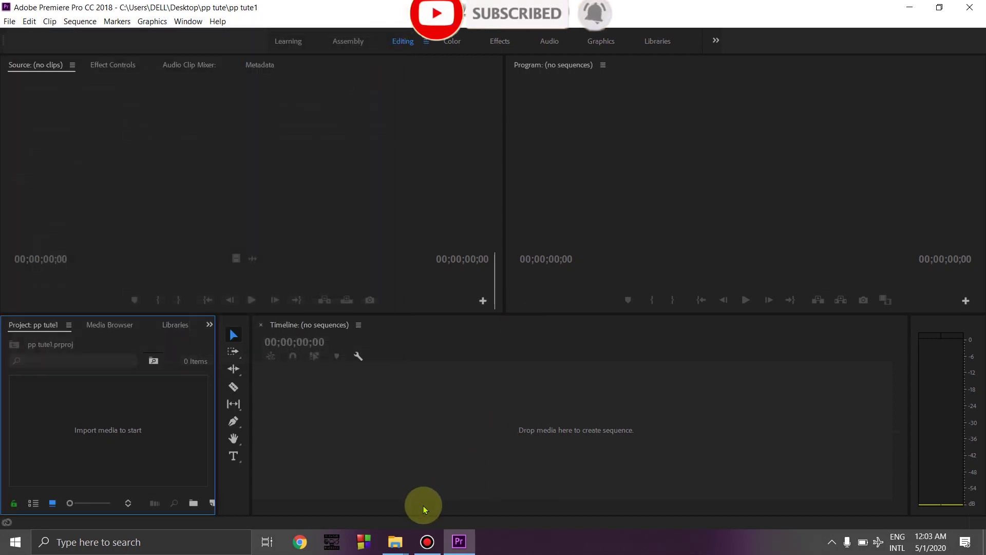
pyautogui.click(396, 539)
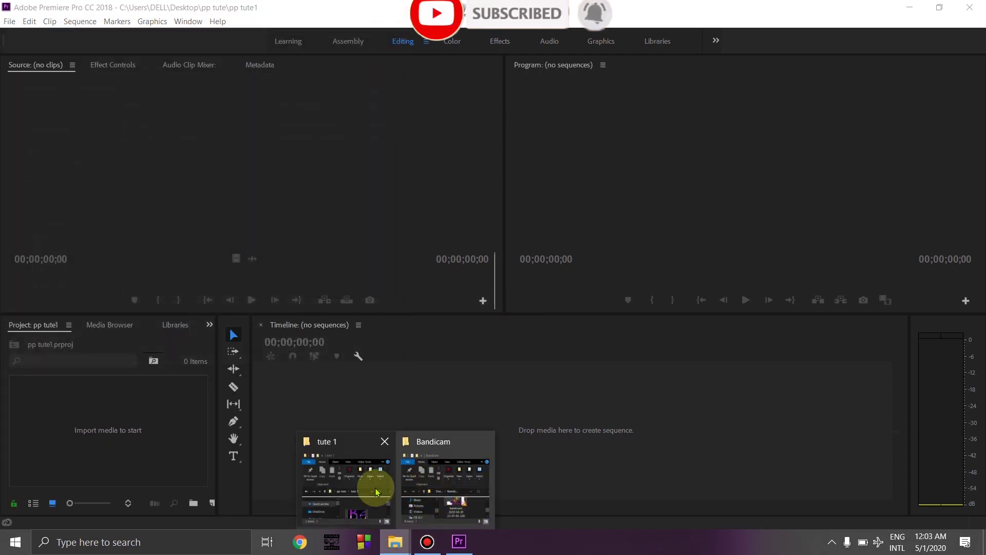
# Import 1912790_7fb7.mp4 from the tute 1 folder into the Project panel, then close Explorer.
pyautogui.click(348, 501)
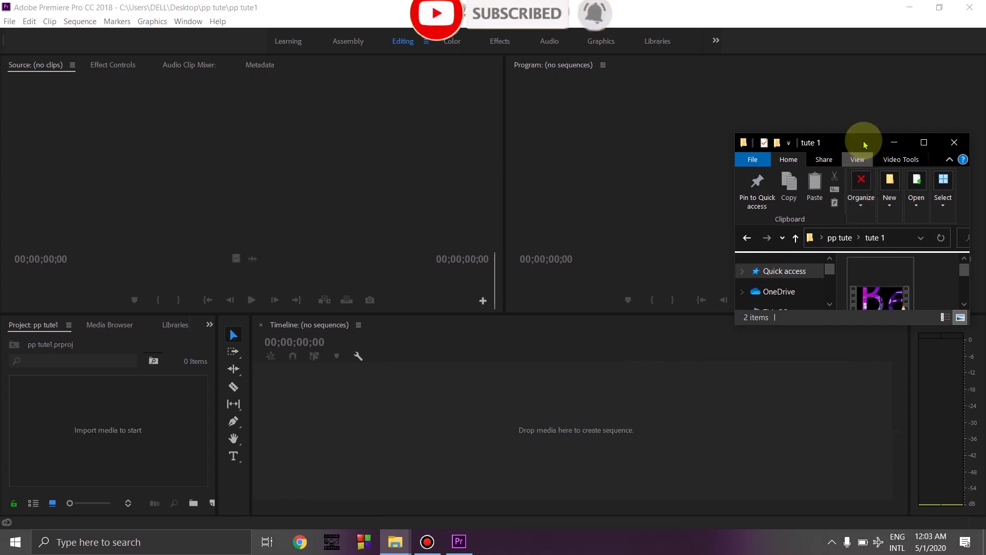
pyautogui.moveTo(865, 140); pyautogui.dragTo(811, 75)
pyautogui.moveTo(837, 219); pyautogui.dragTo(153, 435)
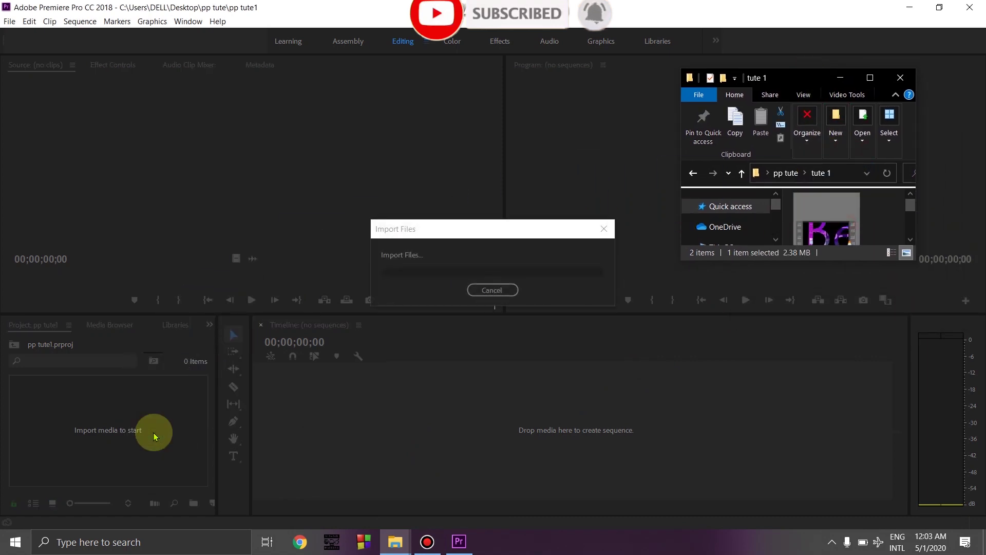
pyautogui.click(901, 79)
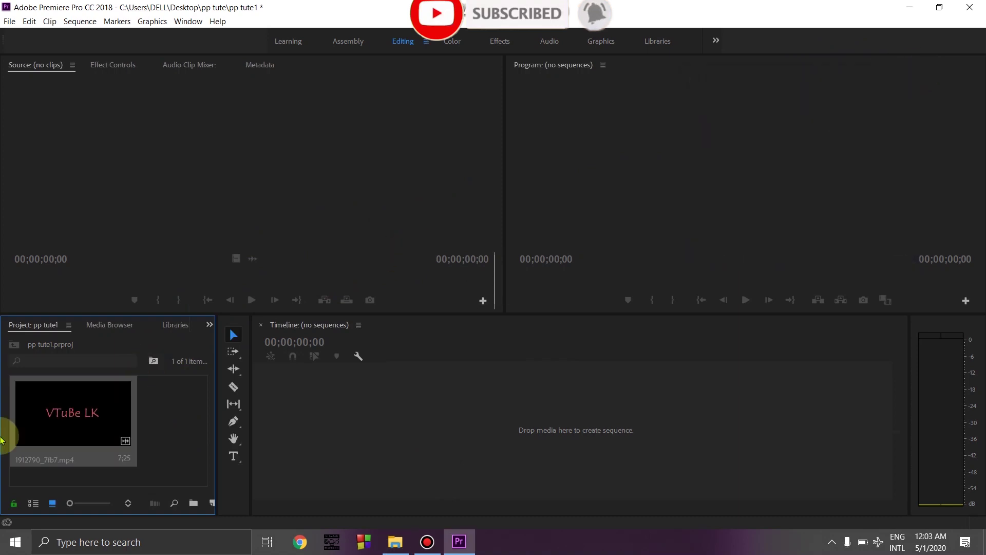
pyautogui.click(113, 327)
pyautogui.scroll(-3, 114, 328)
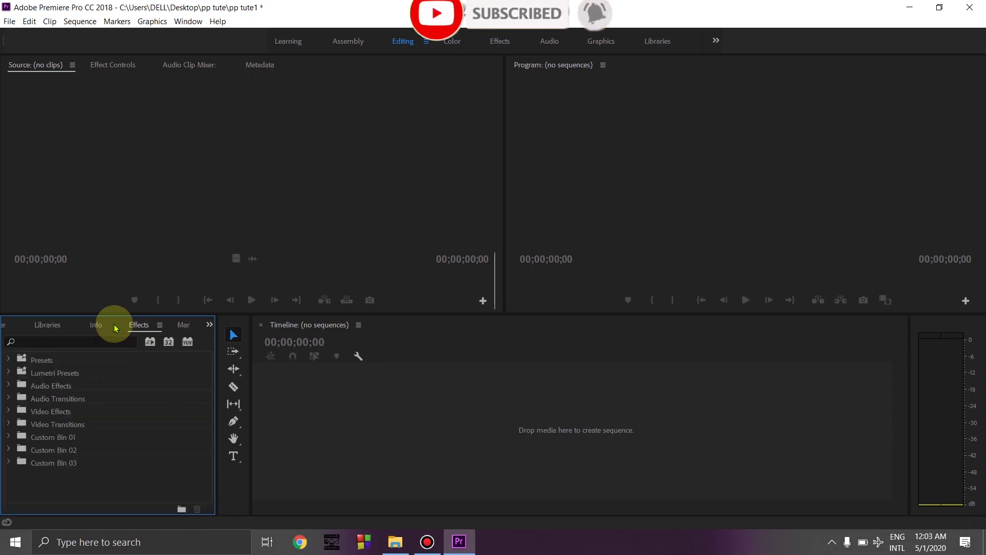
pyautogui.click(96, 340)
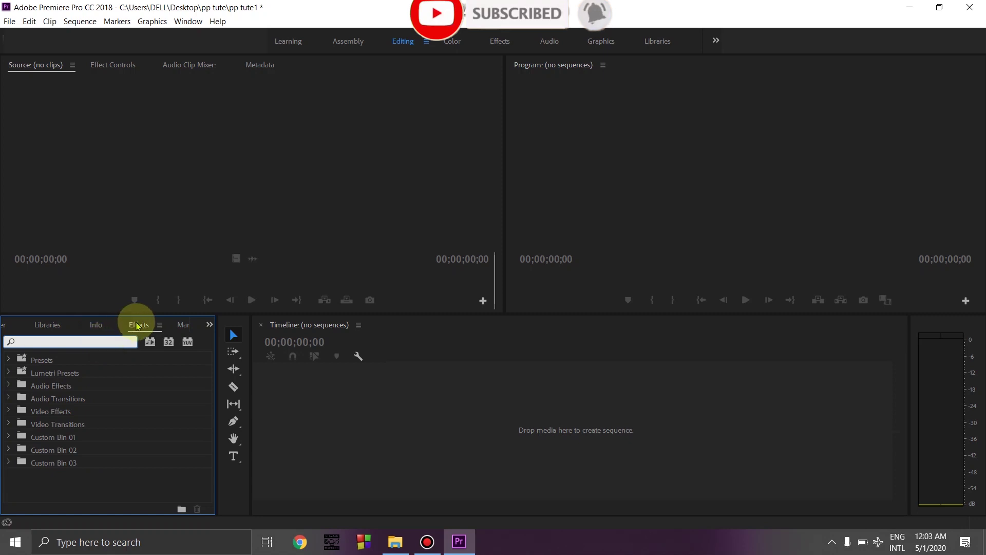
pyautogui.click(246, 181)
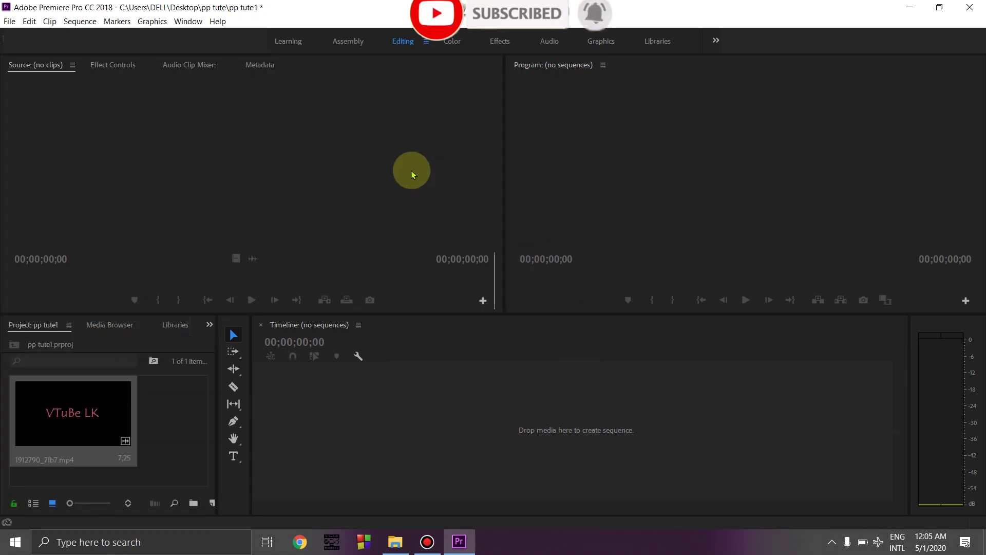
pyautogui.click(412, 175)
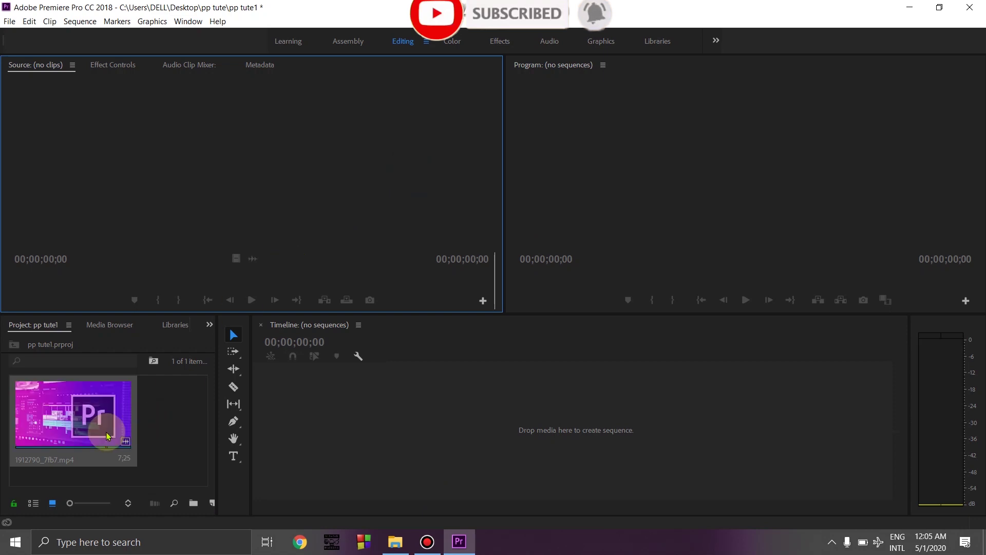
# Preview 1912790_7fb7.mp4 in the Source Monitor, then drop it onto the empty timeline.
pyautogui.click(86, 434)
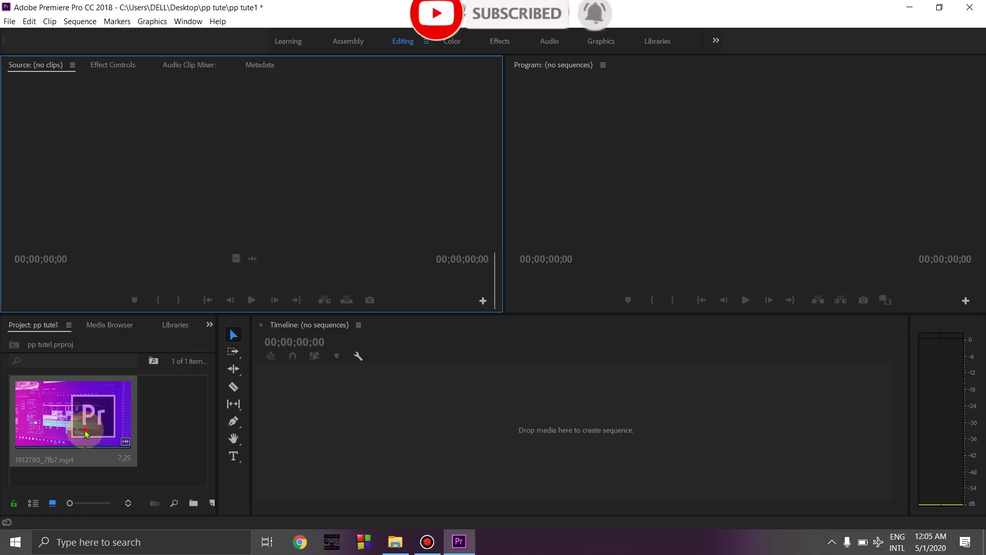
pyautogui.moveTo(86, 434); pyautogui.dragTo(198, 147)
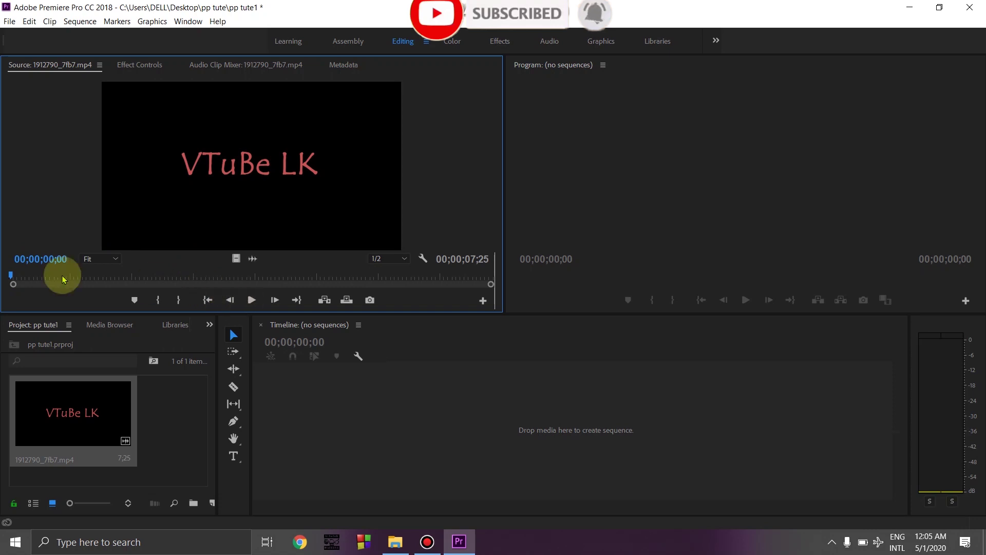
pyautogui.moveTo(11, 275); pyautogui.dragTo(93, 269)
pyautogui.press('space')
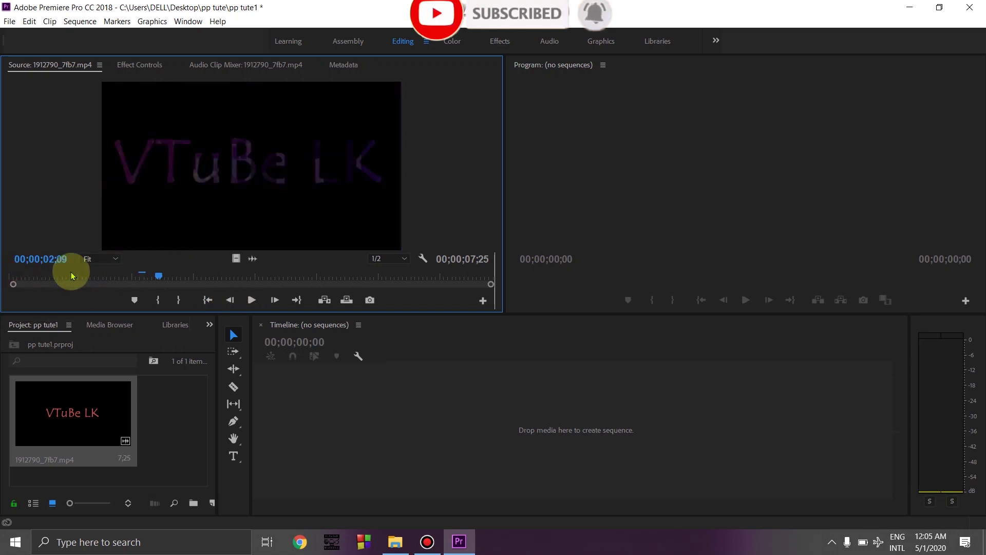
pyautogui.click(59, 276)
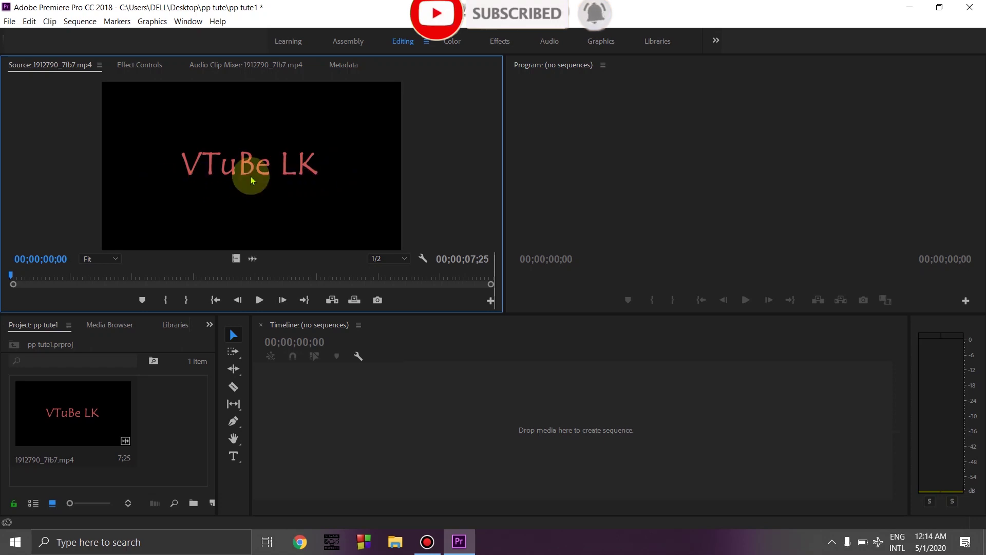
pyautogui.moveTo(300, 220); pyautogui.dragTo(474, 421)
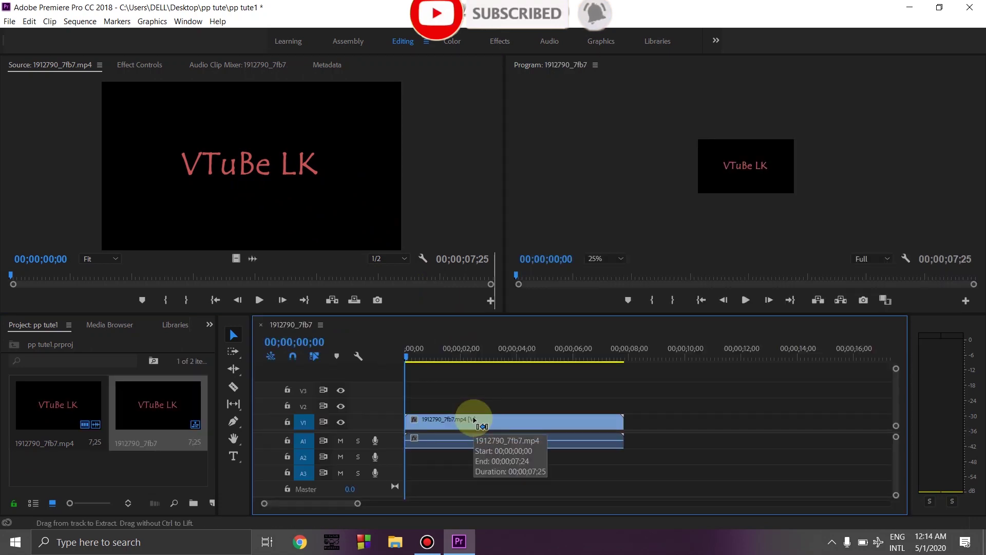
# Delete the clip from sequence 1912790_7fb7 and start the source clip playing.
pyautogui.press('Delete')
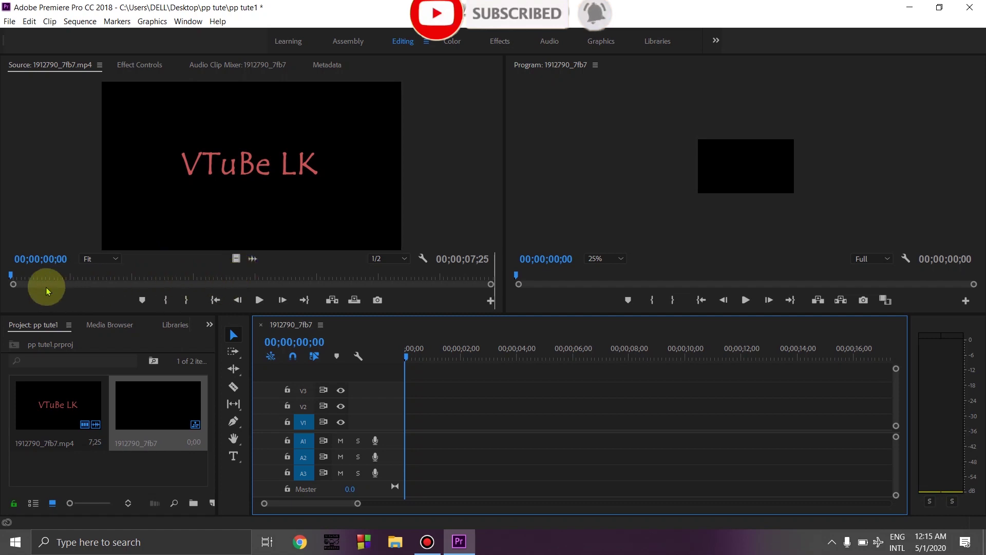
pyautogui.click(259, 300)
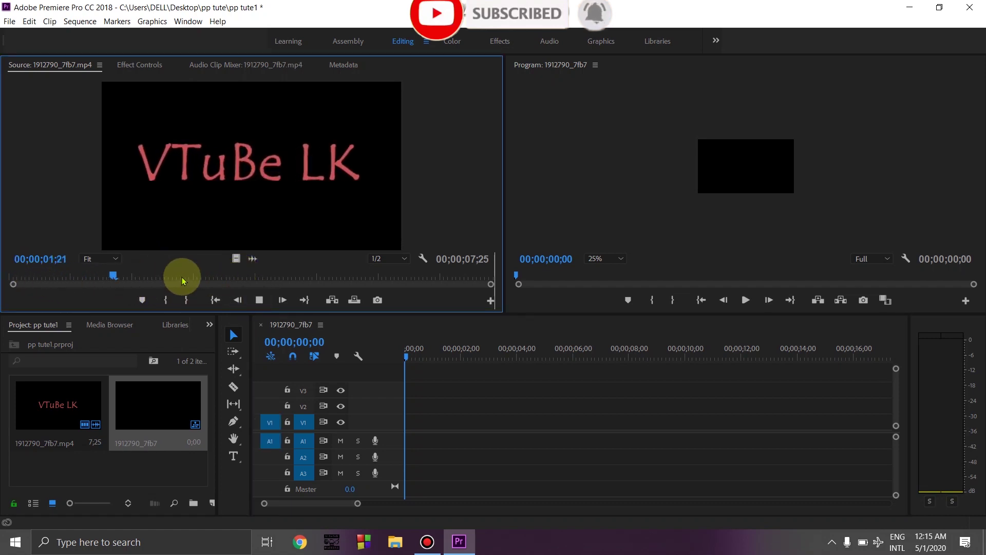
# Mark In at 00;00;02;12 and Out at 00;00;04;20, then place that 2;09 portion on the timeline.
pyautogui.press('space')
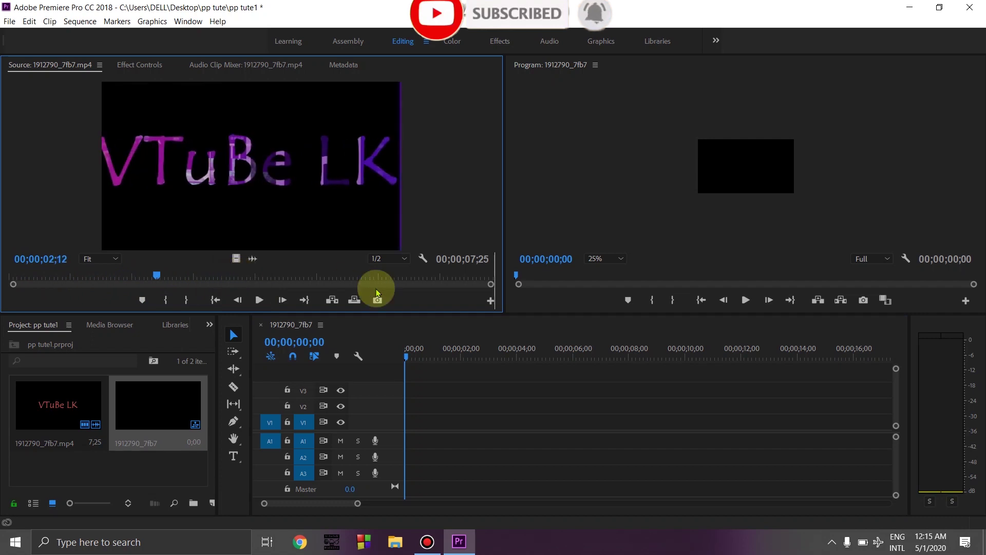
pyautogui.press('i')
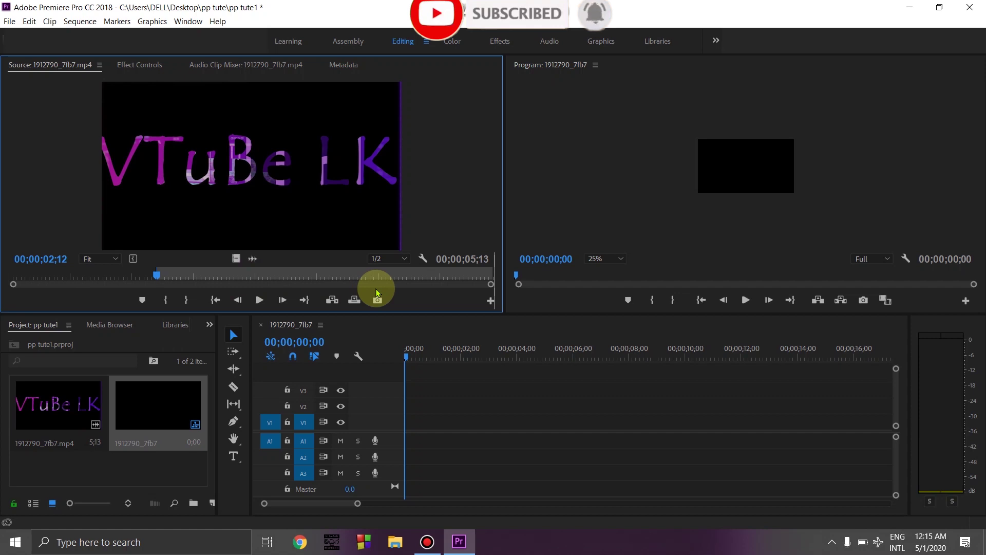
pyautogui.press('space')
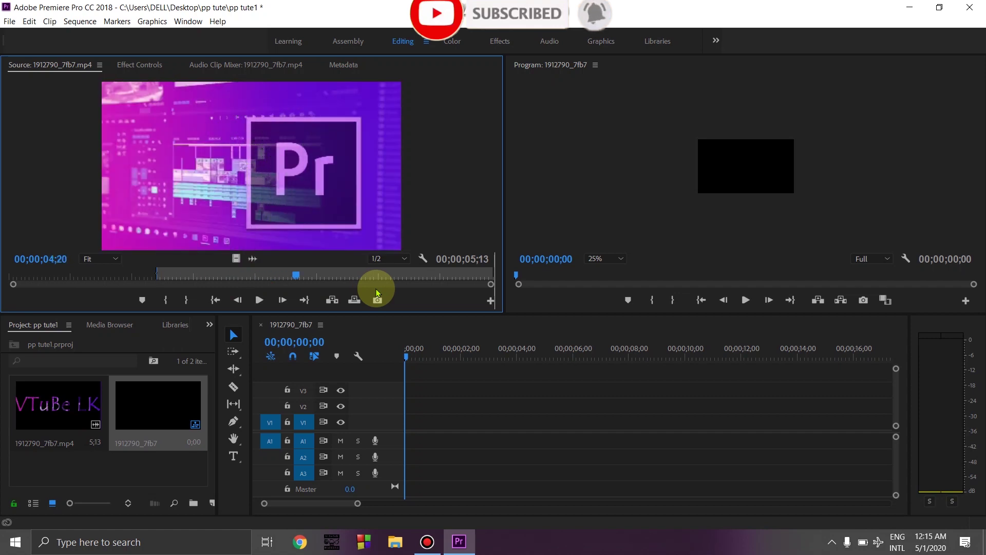
pyautogui.press('o')
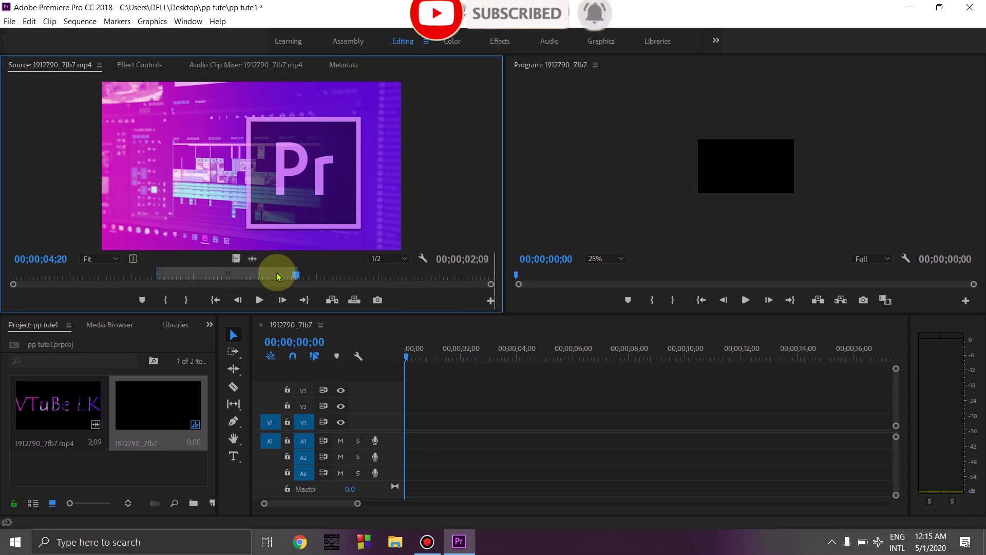
pyautogui.moveTo(251, 206); pyautogui.dragTo(470, 418)
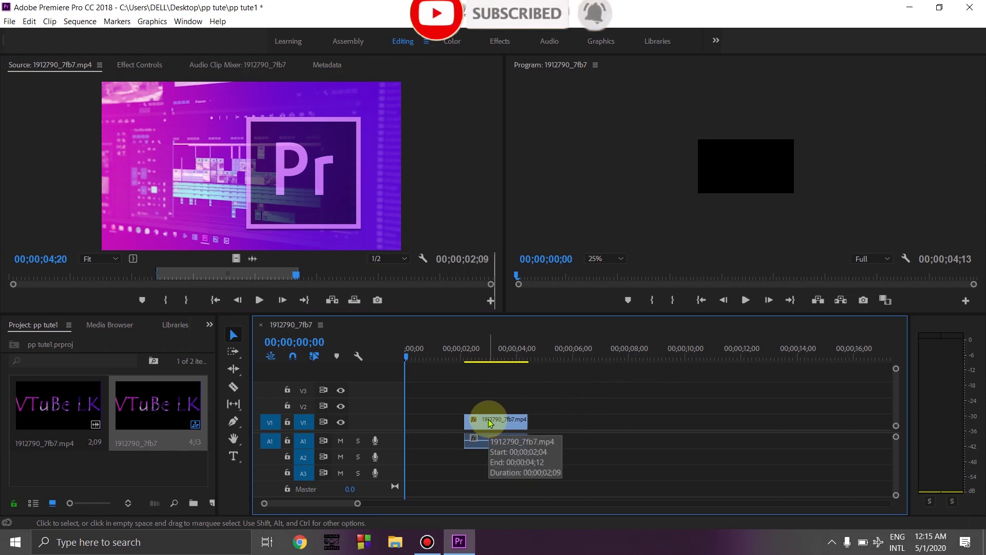
# Add an audio-only copy on A1 and a video-only copy on V1 of the marked portion.
pyautogui.click(253, 260)
pyautogui.moveTo(347, 267); pyautogui.dragTo(605, 444)
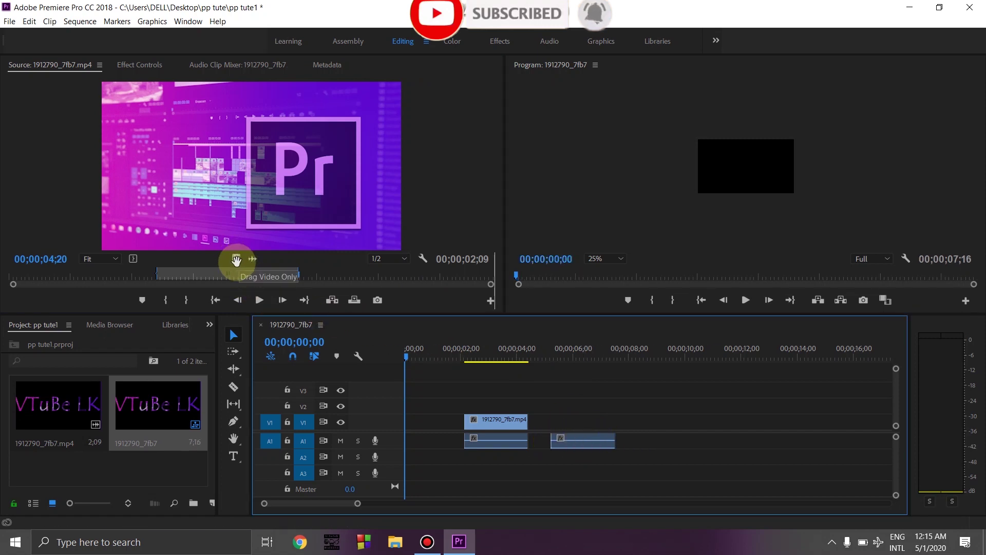
pyautogui.click(237, 259)
pyautogui.moveTo(483, 333); pyautogui.dragTo(621, 420)
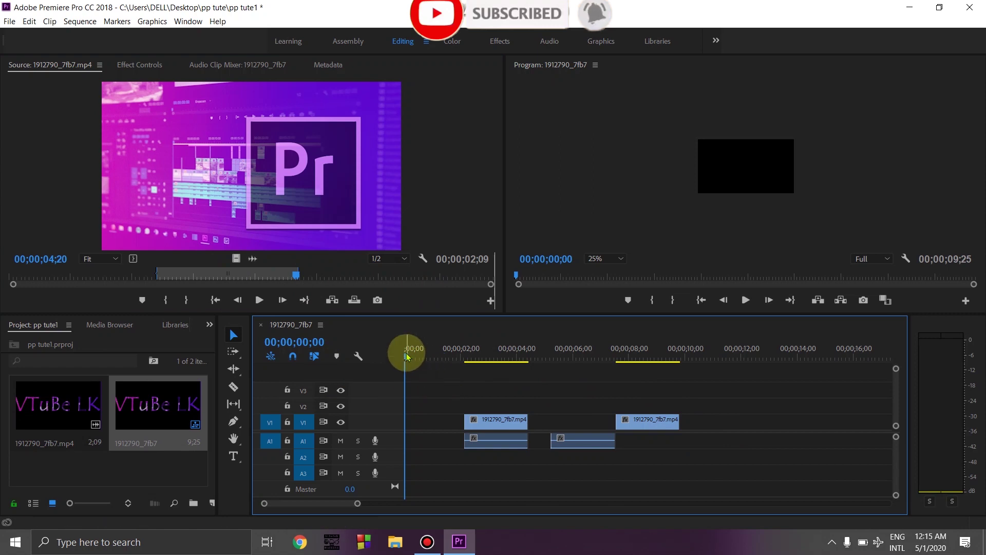
pyautogui.moveTo(407, 357); pyautogui.dragTo(434, 356)
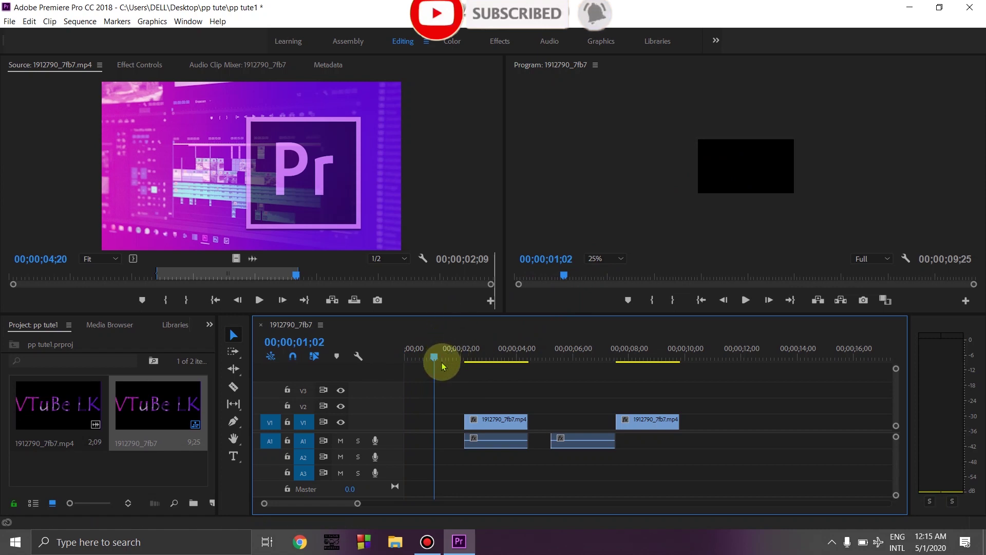
# Play the sequence, stop at 00;00;03;12, and set the Program monitor zoom to 75%.
pyautogui.press('space')
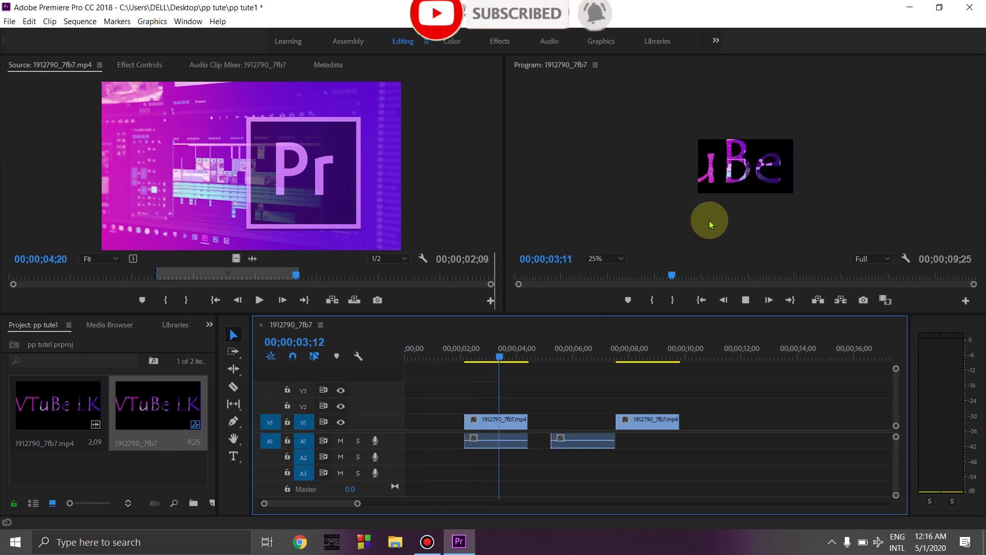
pyautogui.press('space')
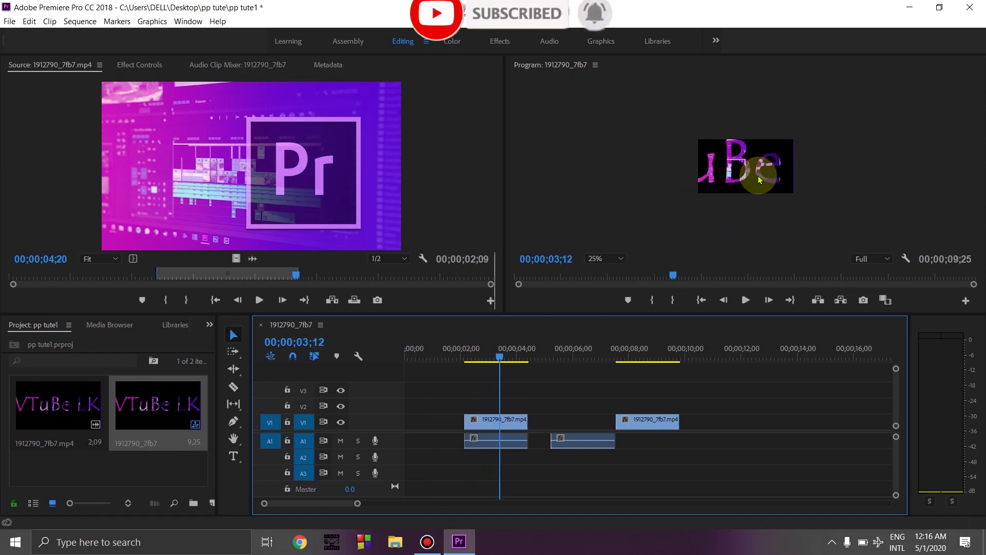
pyautogui.click(604, 259)
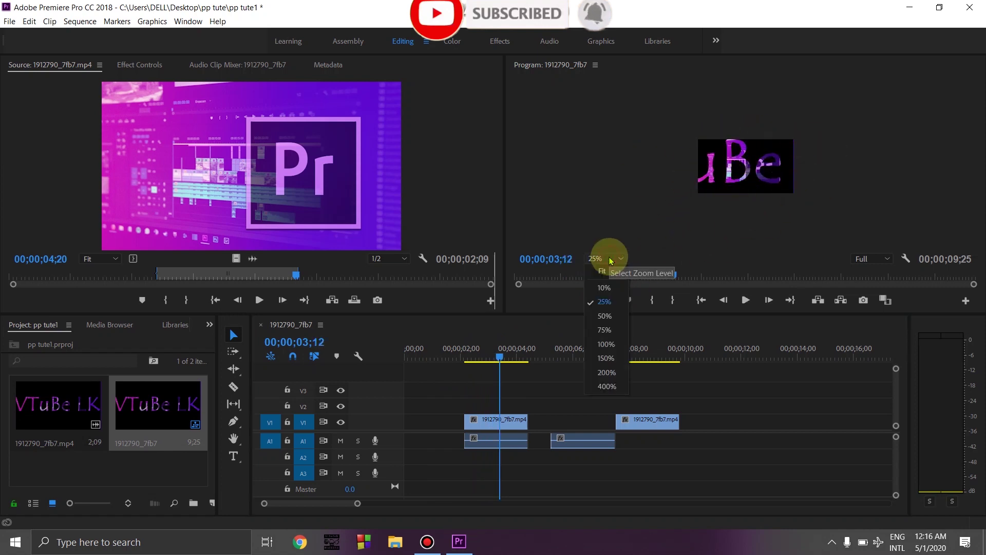
pyautogui.click(605, 329)
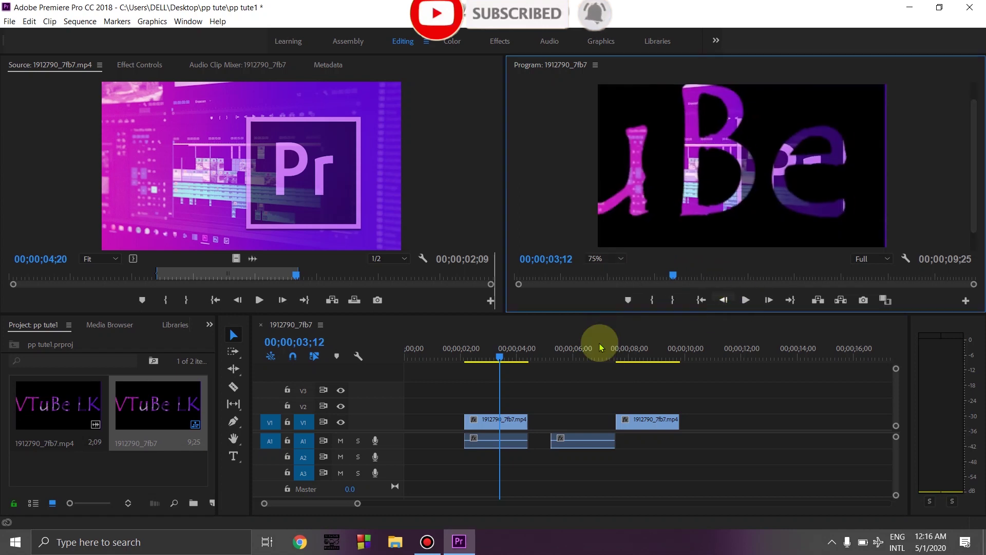
pyautogui.moveTo(502, 353); pyautogui.dragTo(506, 358)
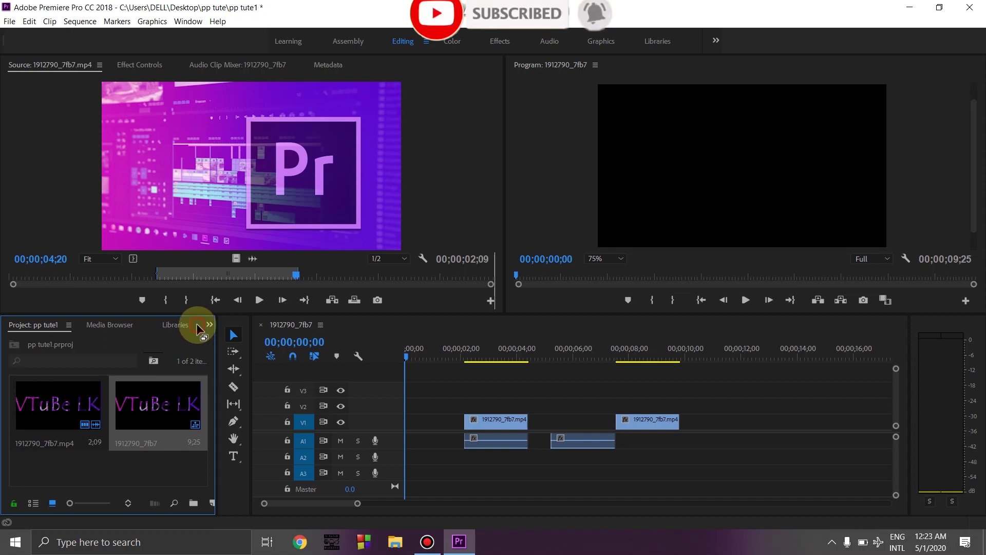
# Dock the Project panel group at the left, widen the Source monitor, then merge Project into the Source group.
pyautogui.moveTo(197, 323); pyautogui.dragTo(108, 239)
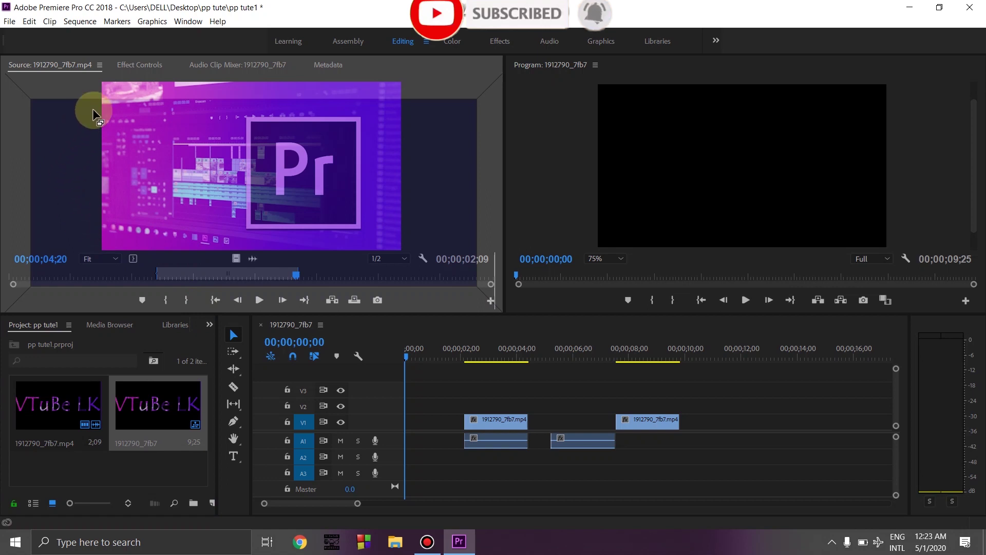
pyautogui.moveTo(92, 109); pyautogui.dragTo(10, 236)
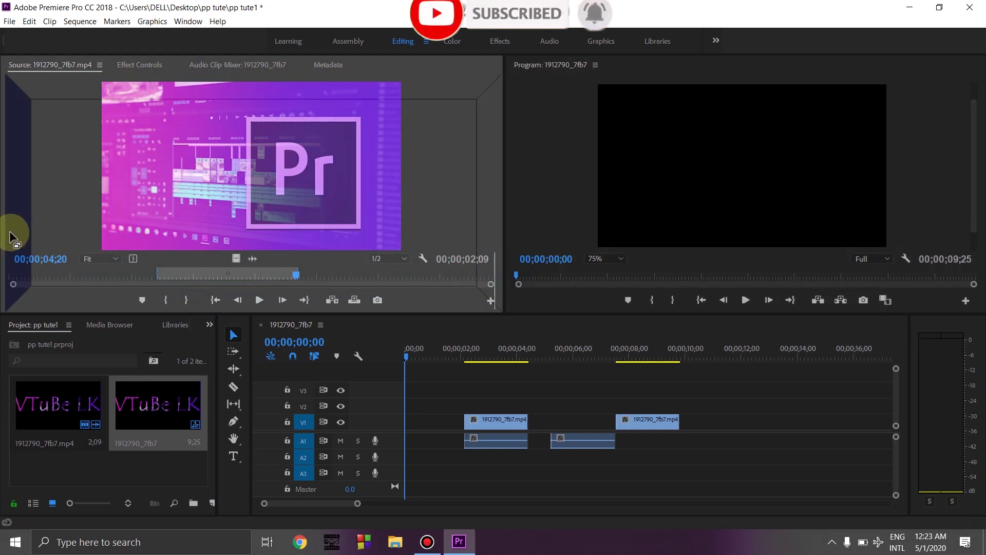
pyautogui.moveTo(11, 236); pyautogui.dragTo(26, 220)
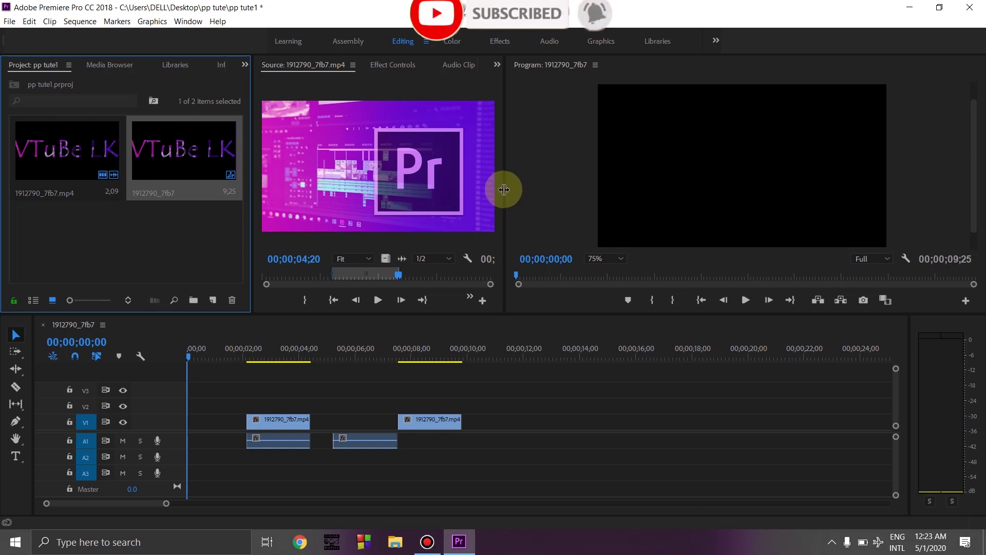
pyautogui.moveTo(504, 189); pyautogui.dragTo(632, 210)
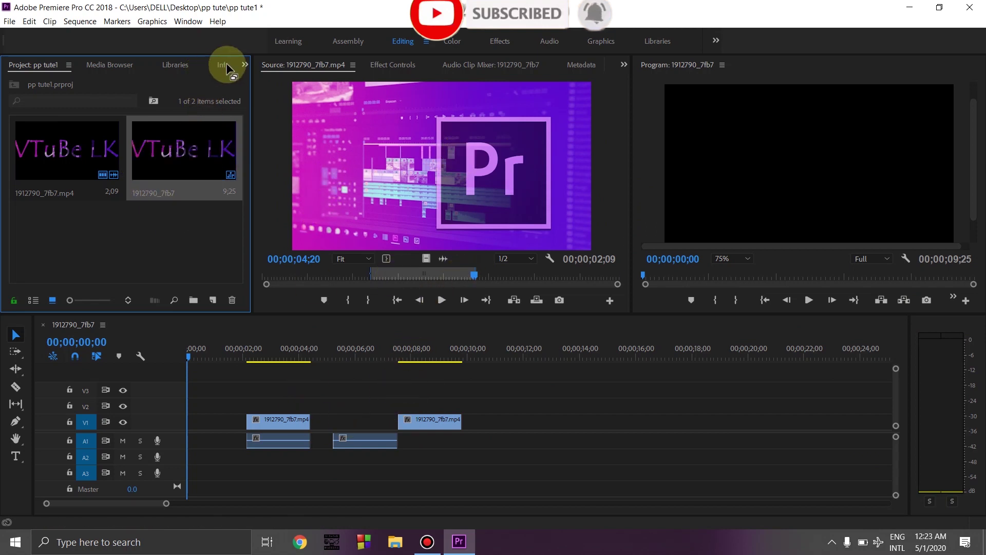
pyautogui.moveTo(226, 63); pyautogui.dragTo(398, 108)
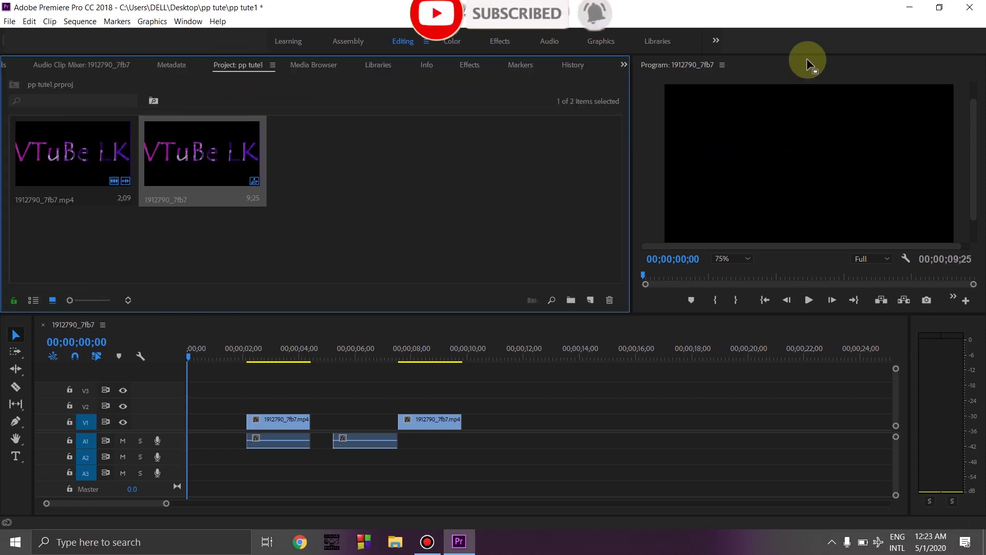
# Merge the Program monitor into the top group, then apply Window > Workspaces > Reset to Saved Layout.
pyautogui.moveTo(806, 58); pyautogui.dragTo(413, 192)
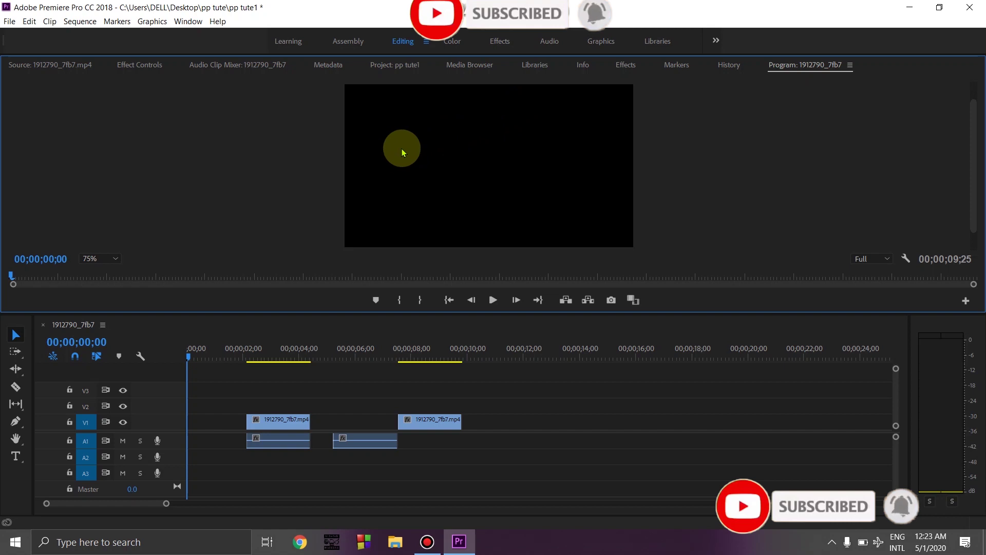
pyautogui.click(188, 22)
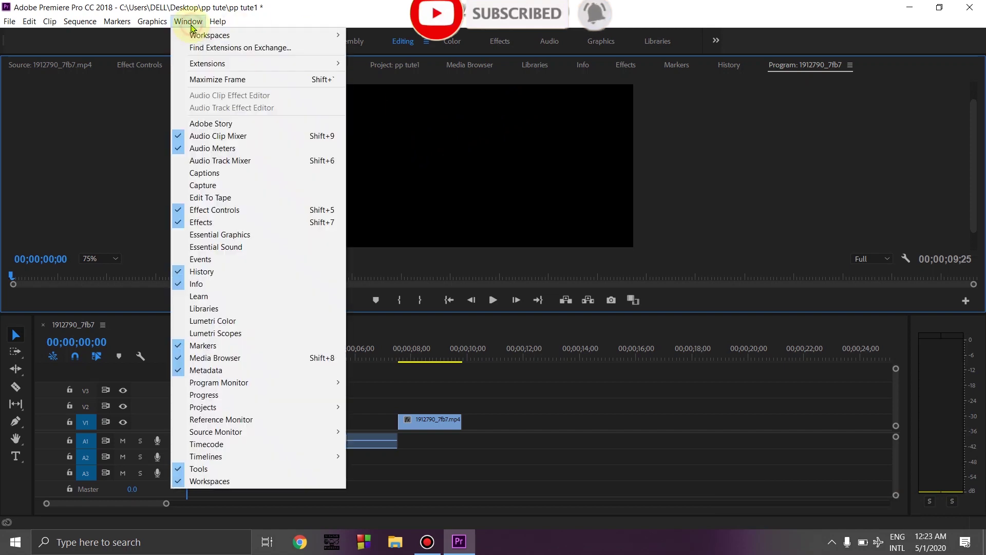
pyautogui.moveTo(189, 36)
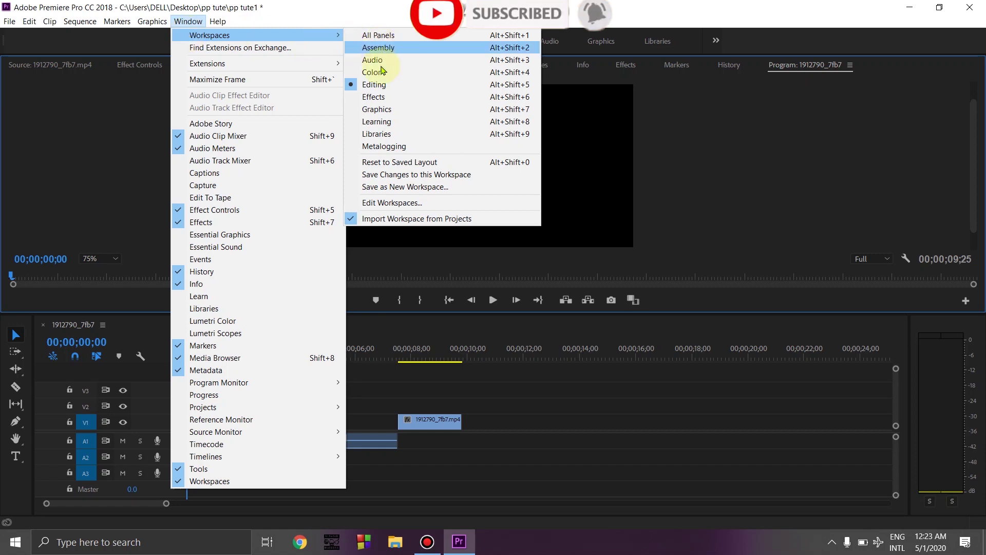
pyautogui.click(393, 165)
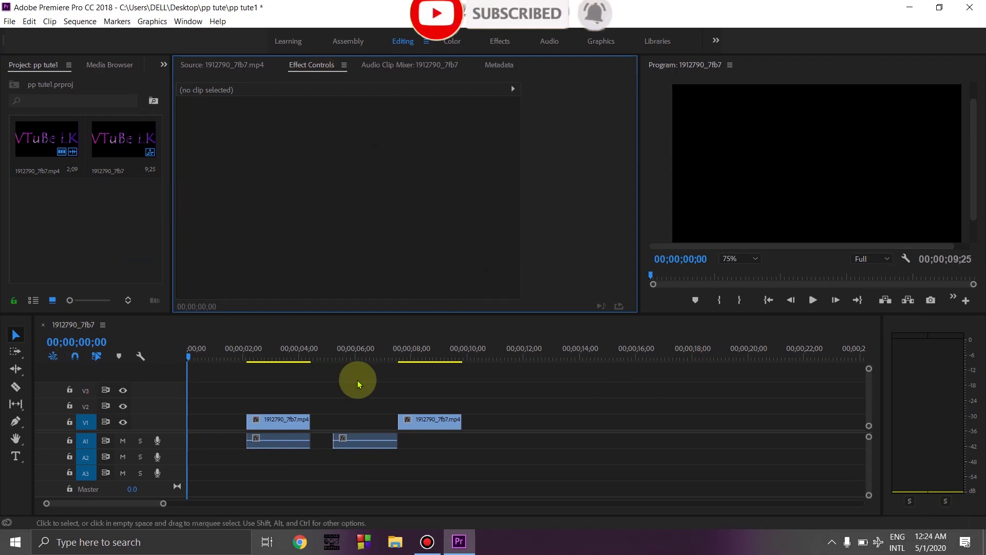
# Dismiss the Window > Workspaces menu unused, then widen the Project bin into the Effect Controls space.
pyautogui.click(189, 22)
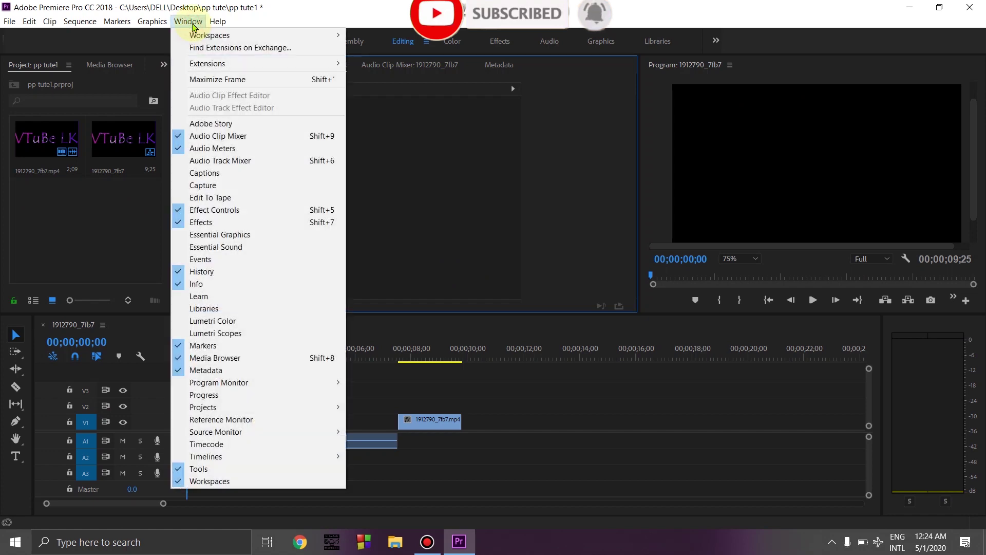
pyautogui.moveTo(195, 34)
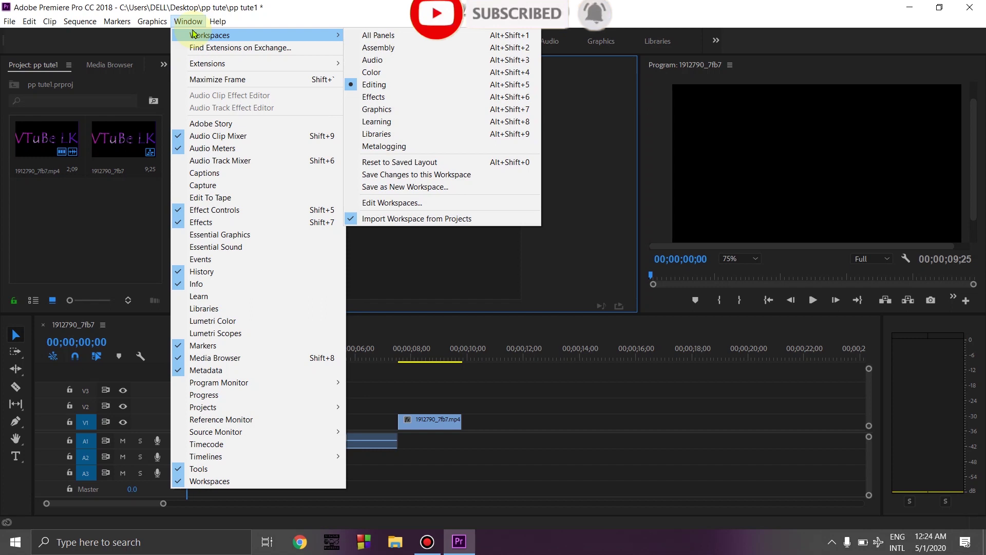
pyautogui.press('Escape')
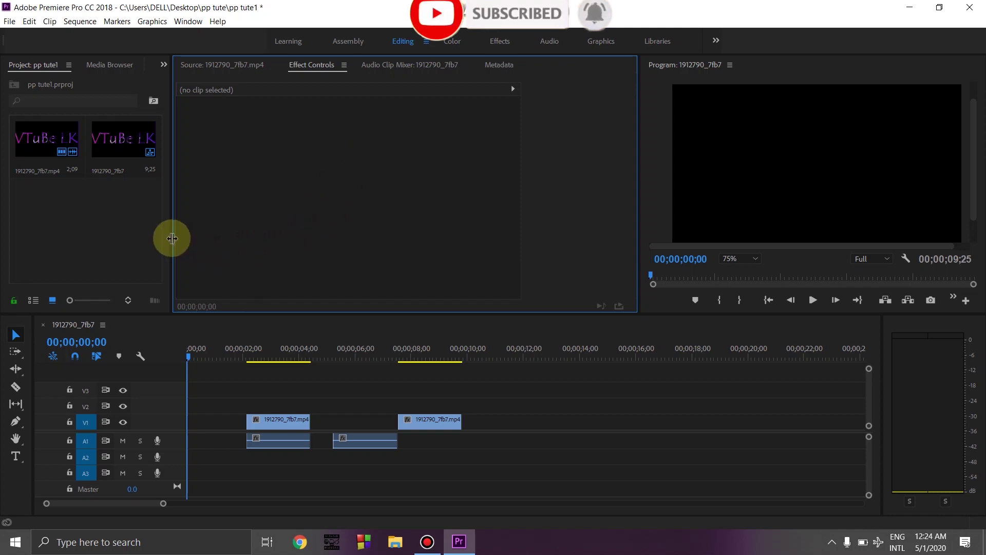
pyautogui.moveTo(172, 239); pyautogui.dragTo(203, 237)
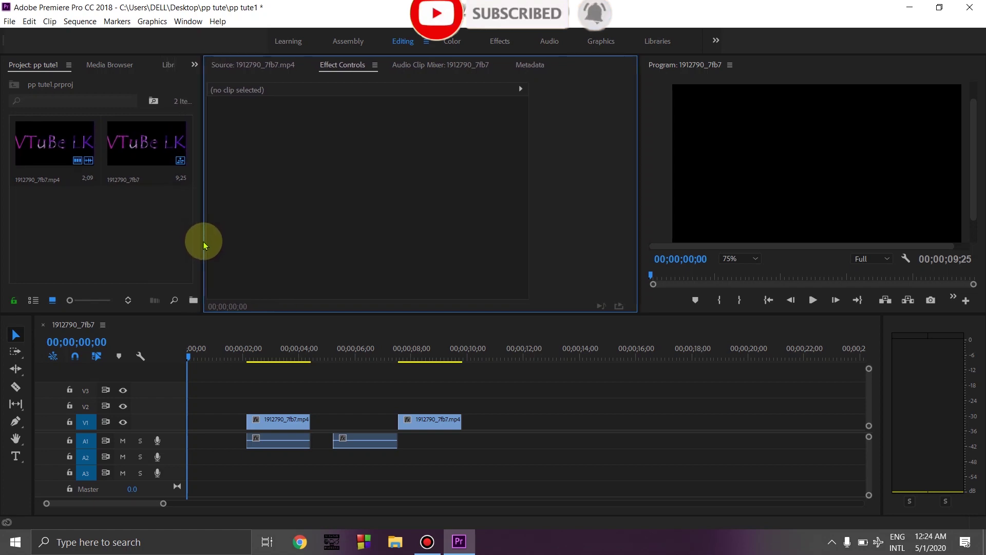